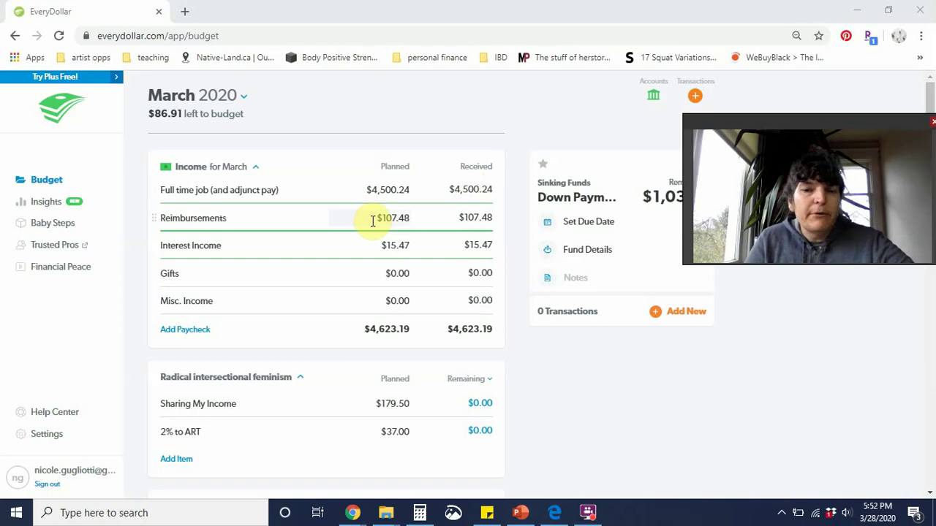
- Show the $107.48 Reimbursements income details: Alaska, mileage and Sixt transactions from March 23
{"action": "left_click", "coordinate": [384, 219]}
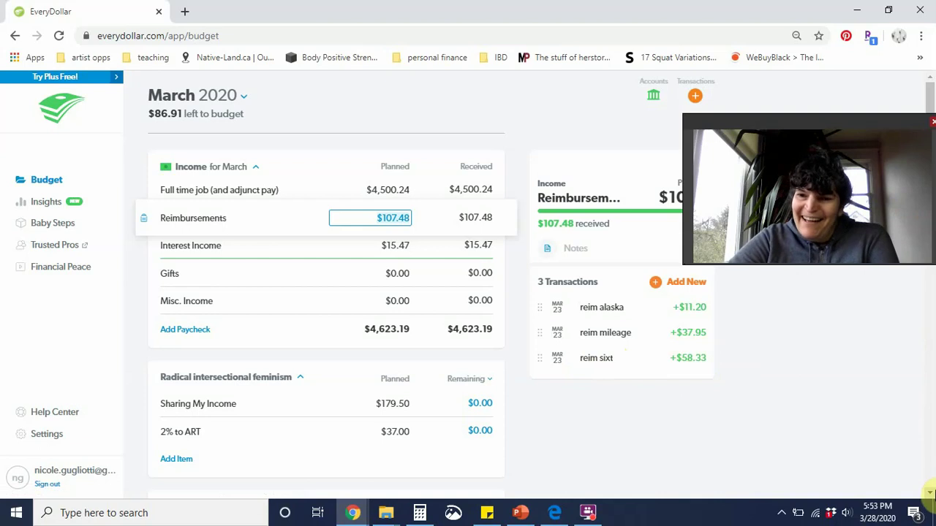
- Scroll the budget past Income down to the Housing and Daily Living groups
{"action": "scroll", "coordinate": [929, 493], "scroll_direction": "down", "scroll_amount": 2}
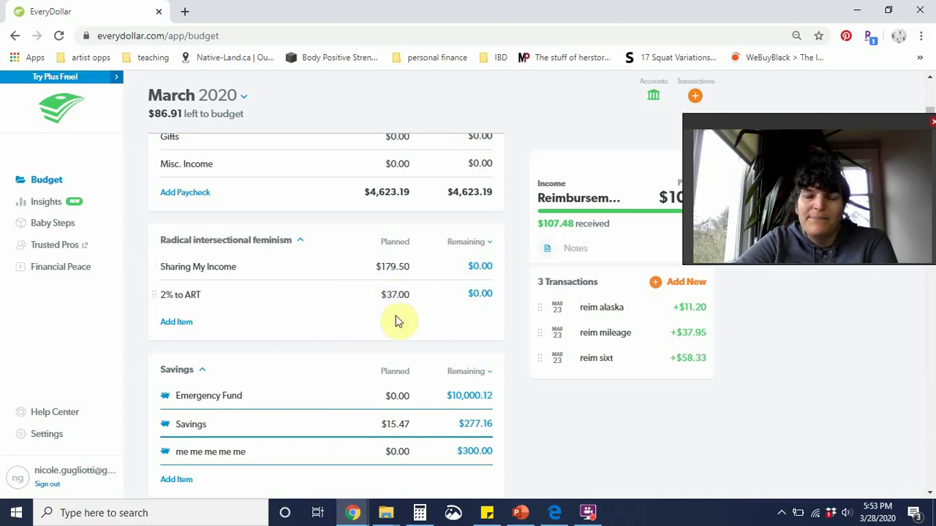
{"action": "left_click", "coordinate": [930, 492]}
{"action": "left_click_drag", "start_coordinate": [930, 492], "coordinate": [930, 492]}
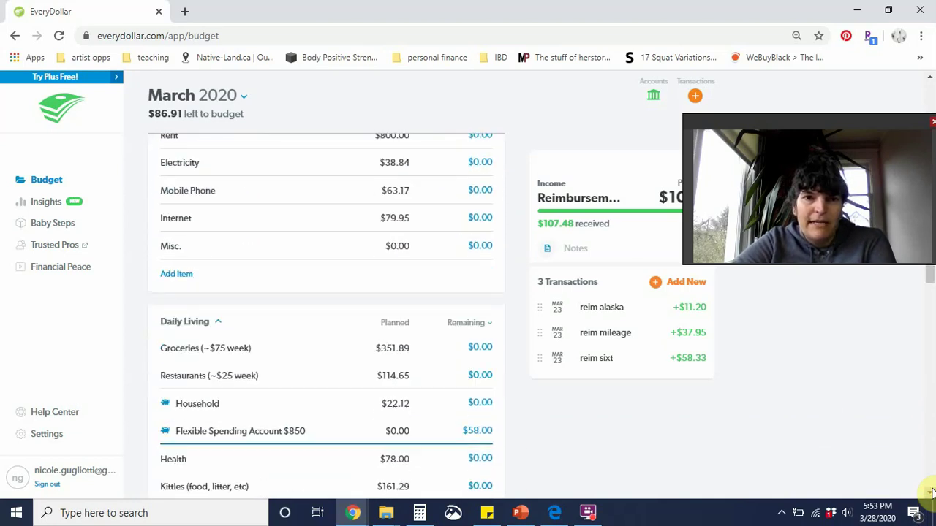
{"action": "left_click", "coordinate": [930, 79]}
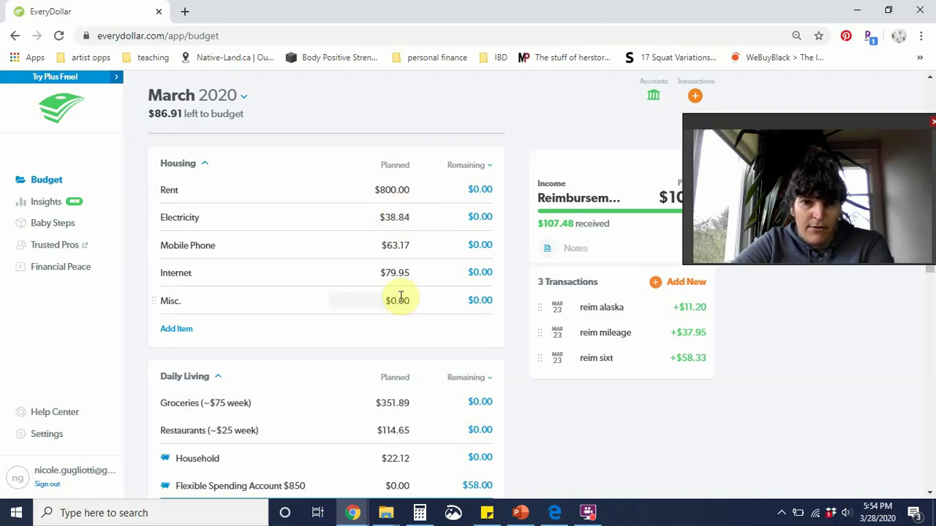
{"action": "left_click", "coordinate": [929, 492]}
{"action": "left_click", "coordinate": [930, 492]}
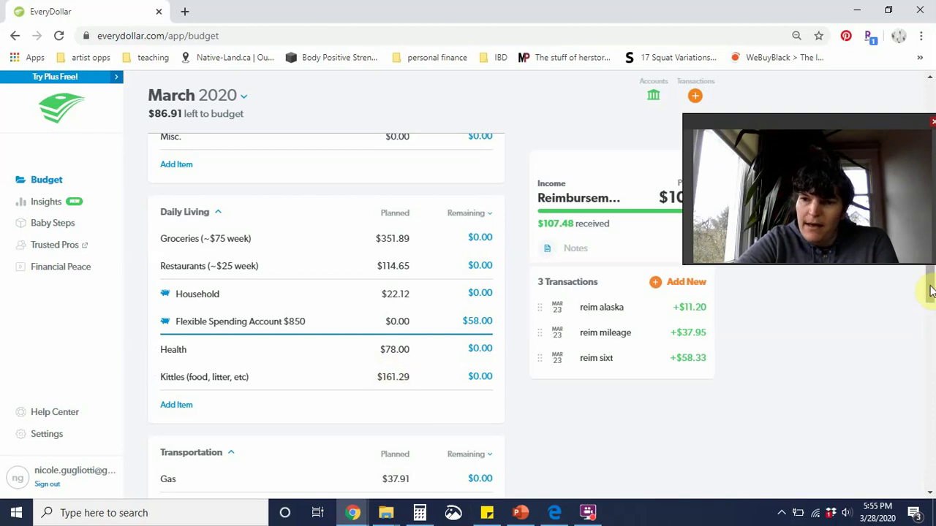
- Scroll through Transportation and Insurance down to the Sinking Funds group
{"action": "left_click_drag", "start_coordinate": [930, 291], "coordinate": [931, 327]}
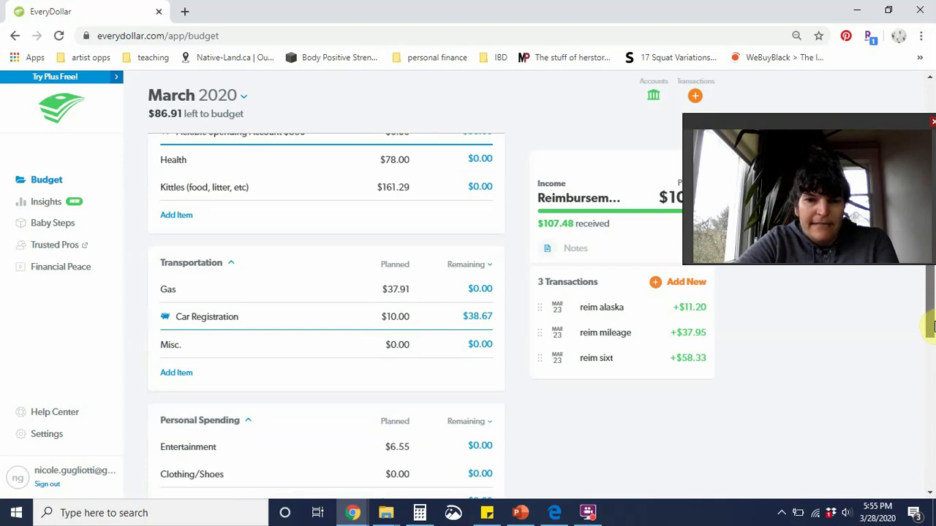
{"action": "left_click_drag", "start_coordinate": [931, 327], "coordinate": [932, 338]}
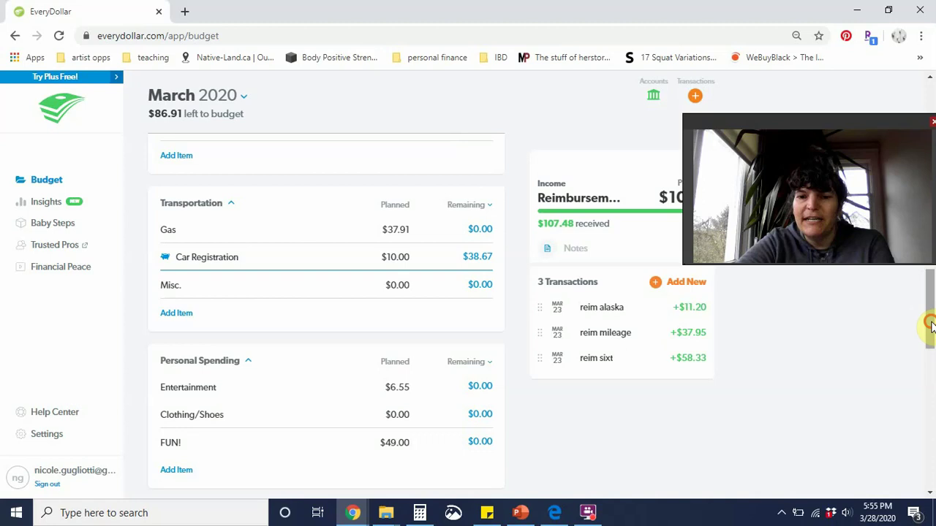
{"action": "left_click_drag", "start_coordinate": [930, 324], "coordinate": [933, 415]}
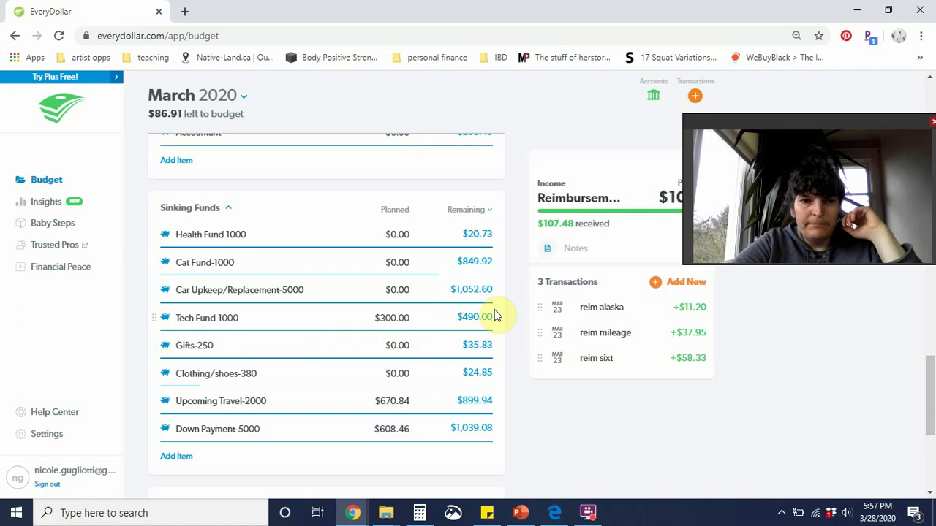
{"action": "left_click", "coordinate": [391, 403]}
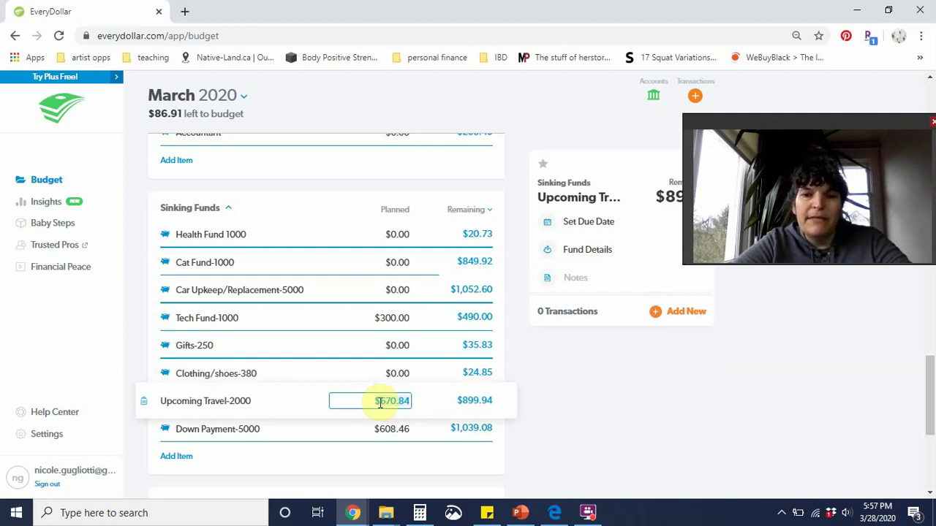
{"action": "left_click_drag", "start_coordinate": [375, 402], "coordinate": [420, 403]}
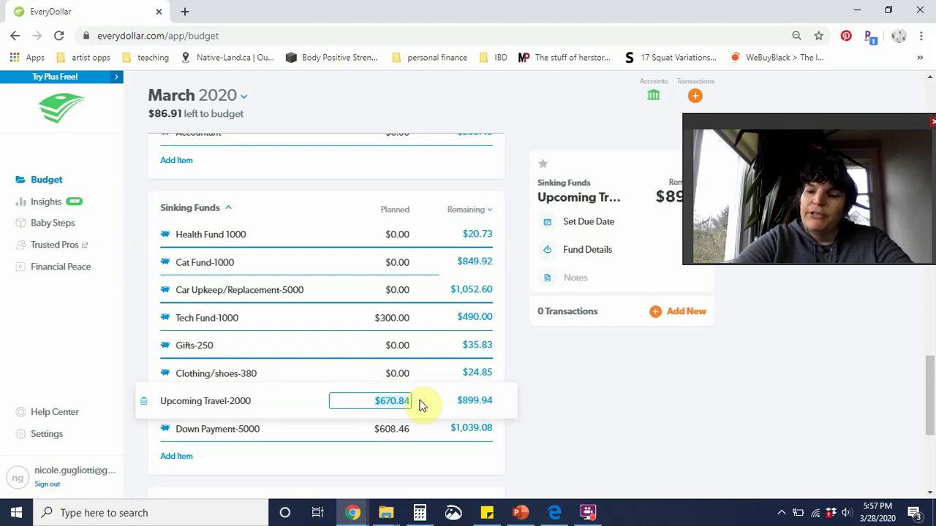
{"action": "type", "text": "60"}
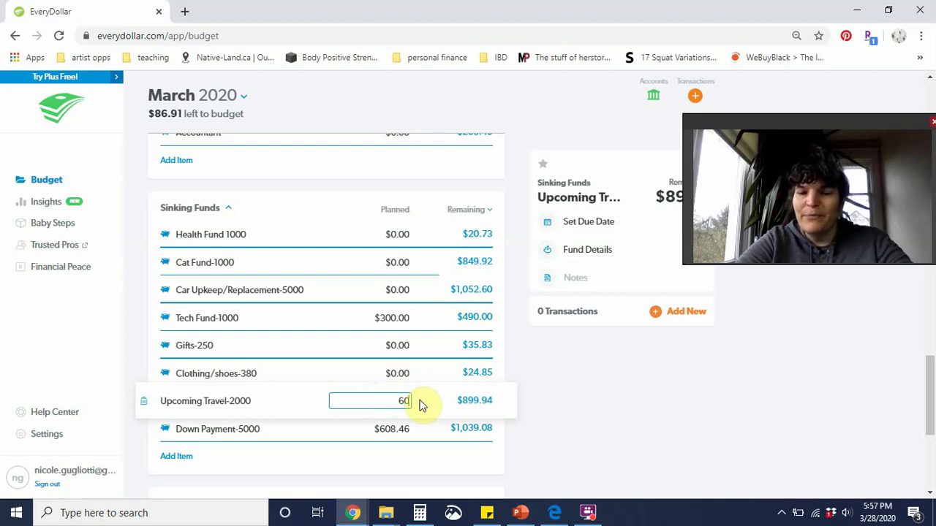
{"action": "key", "text": "Tab"}
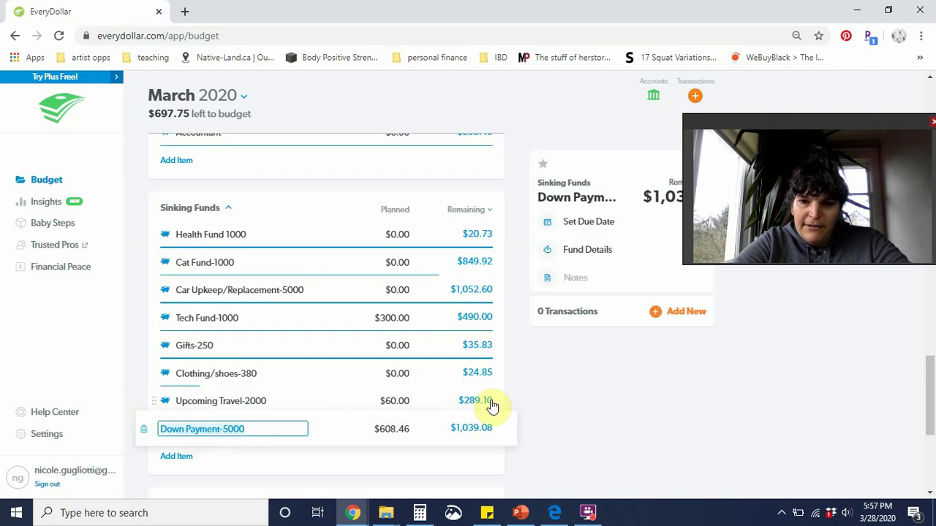
{"action": "left_click", "coordinate": [393, 396]}
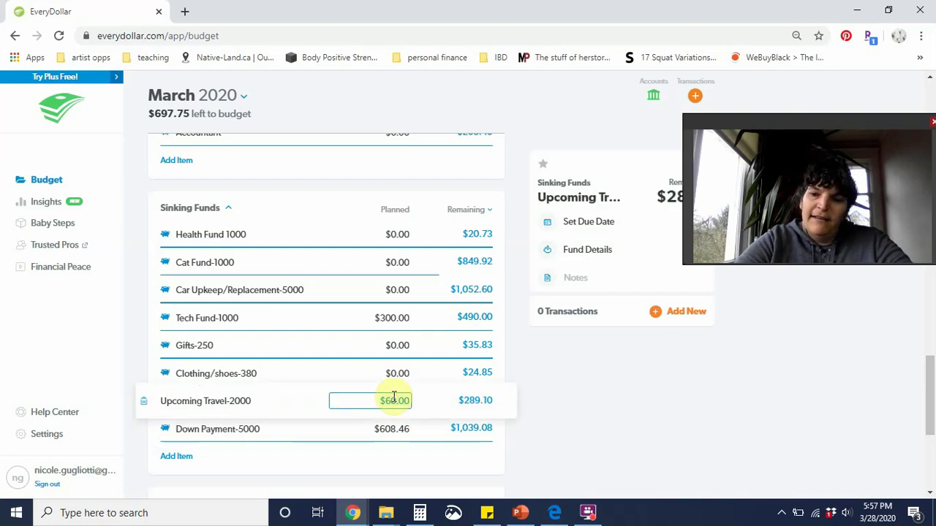
{"action": "type", "text": "70"}
{"action": "key", "text": "Tab"}
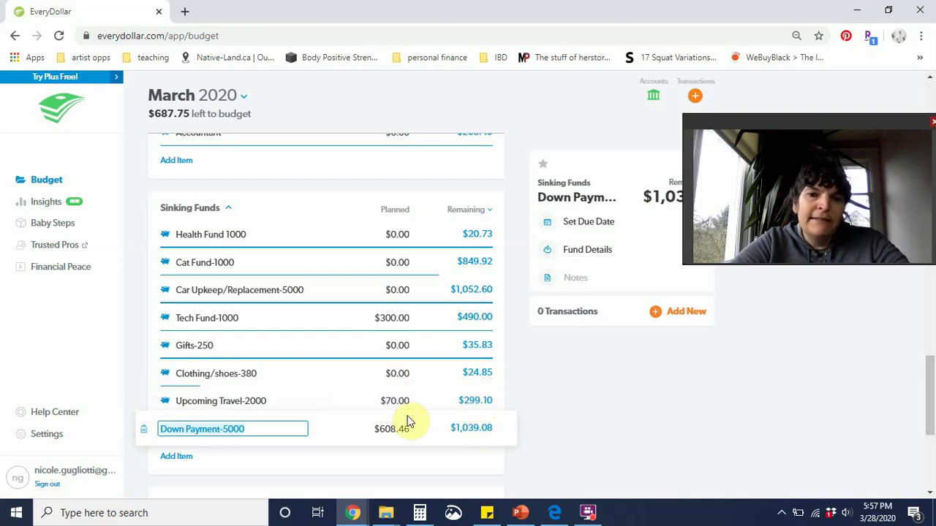
{"action": "left_click", "coordinate": [391, 293]}
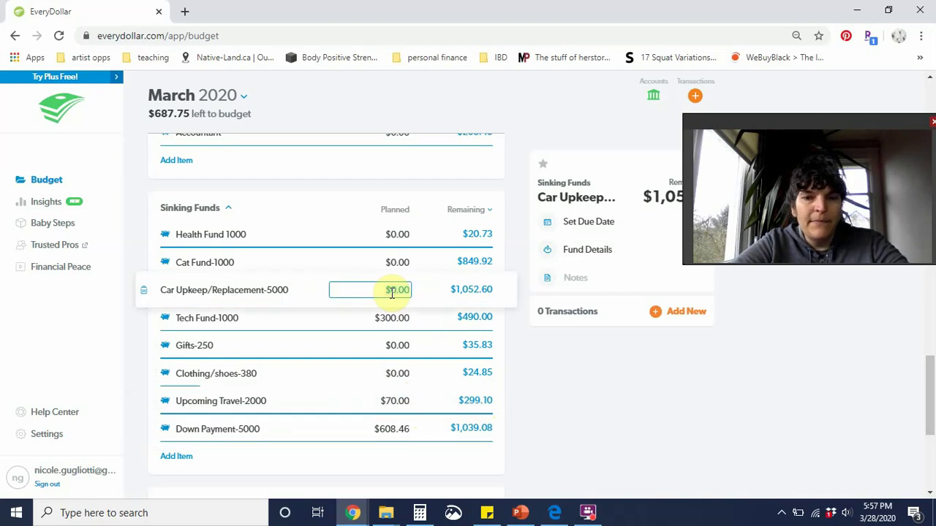
{"action": "double_click", "coordinate": [392, 293]}
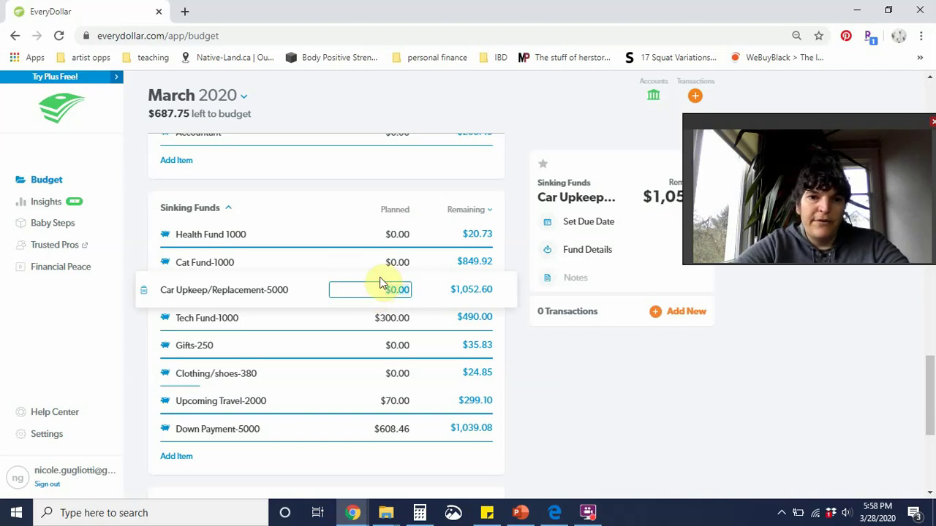
- Plan $151.00 for Cat Fund-1000
{"action": "left_click", "coordinate": [401, 262]}
{"action": "type", "text": "150"}
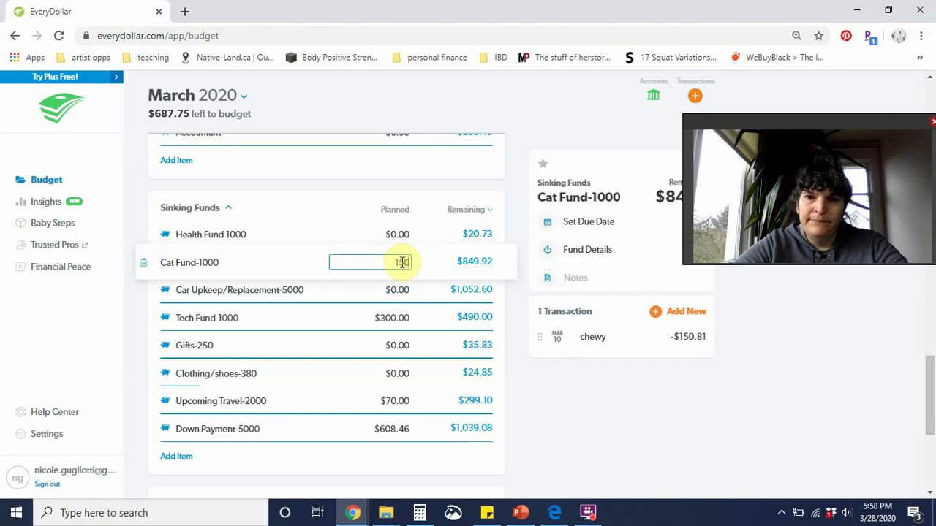
{"action": "type", "text": "1"}
{"action": "key", "text": "Tab"}
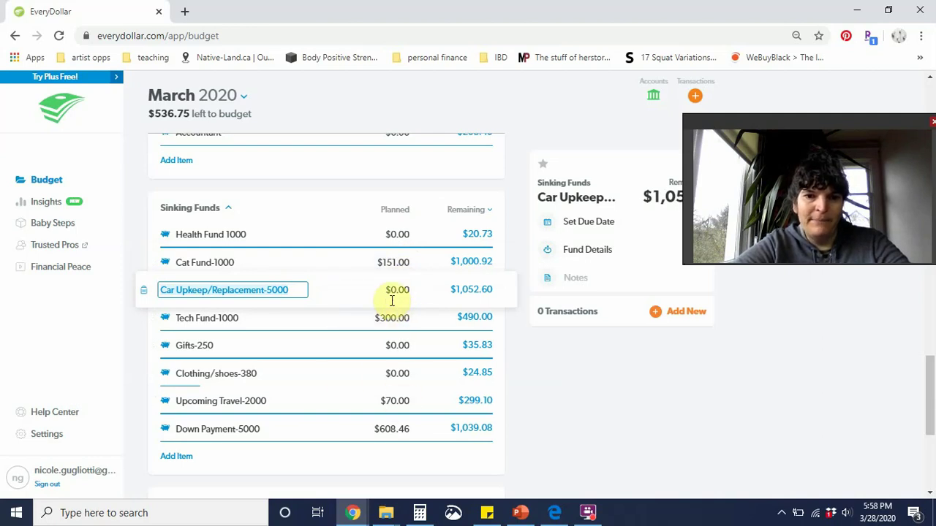
- Plan $250.00 for Car Upkeep/Replacement-5000, leaving $286.75 to budget
{"action": "left_click", "coordinate": [391, 291]}
{"action": "type", "text": "25"}
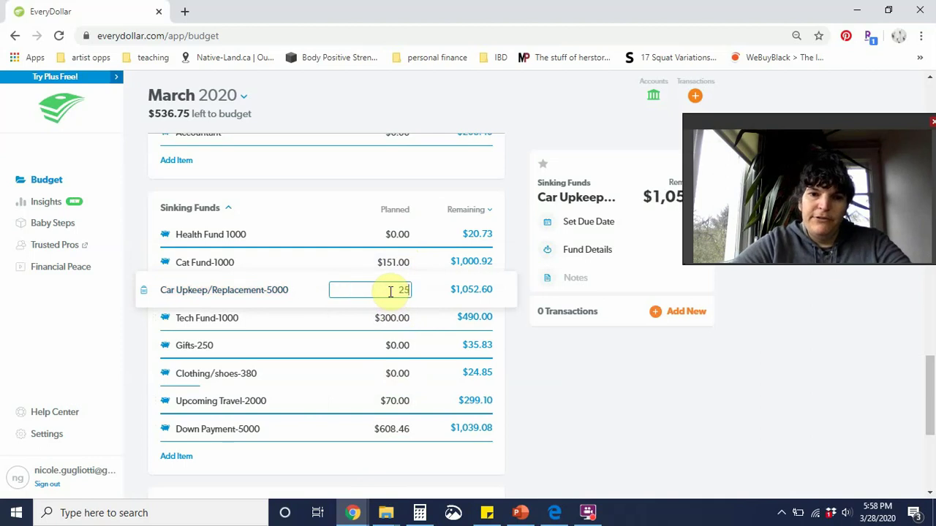
{"action": "key", "text": "Tab"}
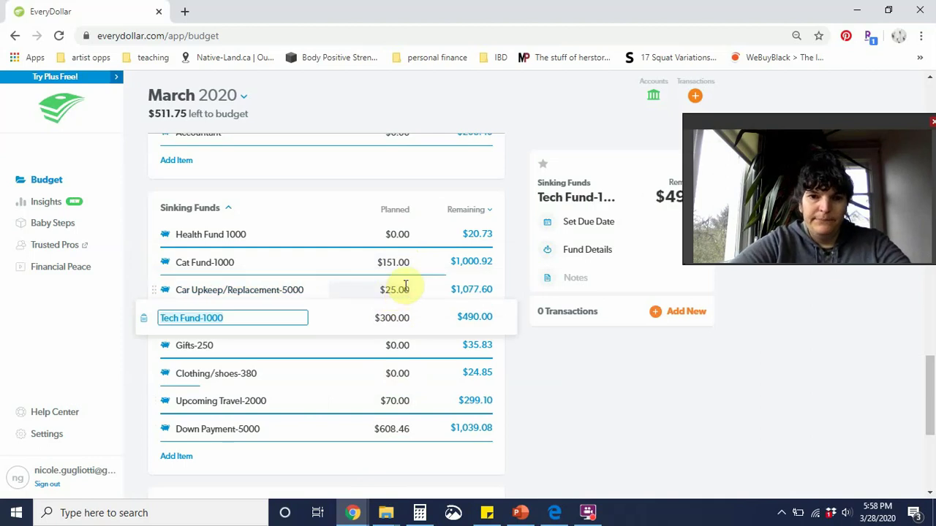
{"action": "left_click", "coordinate": [402, 294]}
{"action": "type", "text": "250"}
{"action": "key", "text": "Tab"}
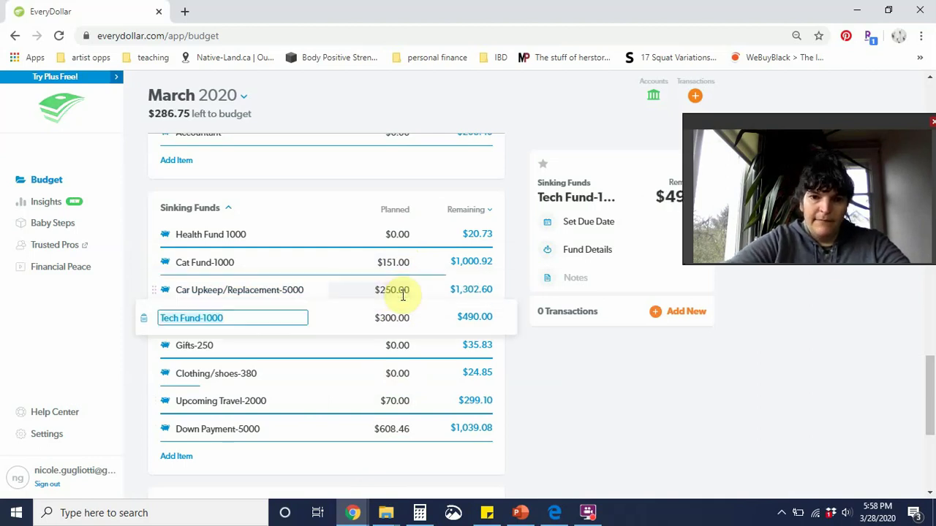
- Give Down Payment-5000 a planned amount of $895.21, bringing the amount left to budget to zero
{"action": "left_click", "coordinate": [399, 429]}
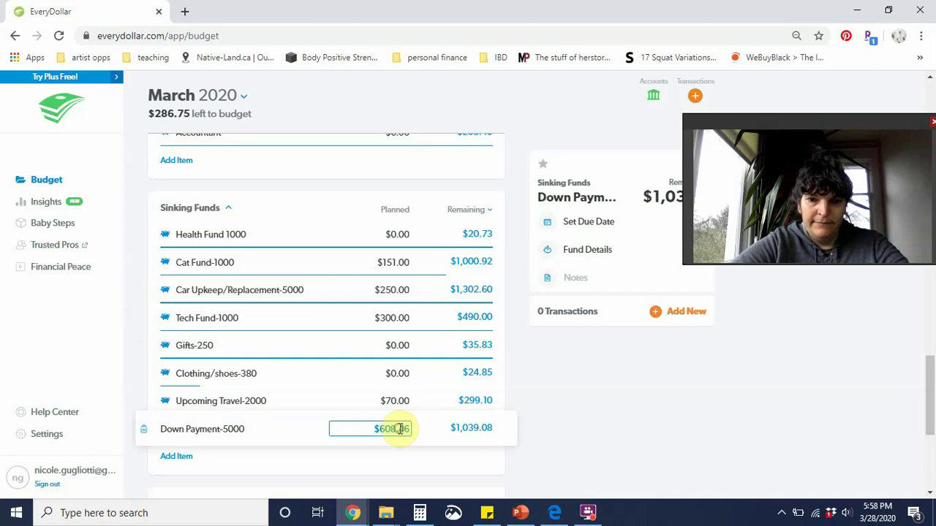
{"action": "type", "text": "86"}
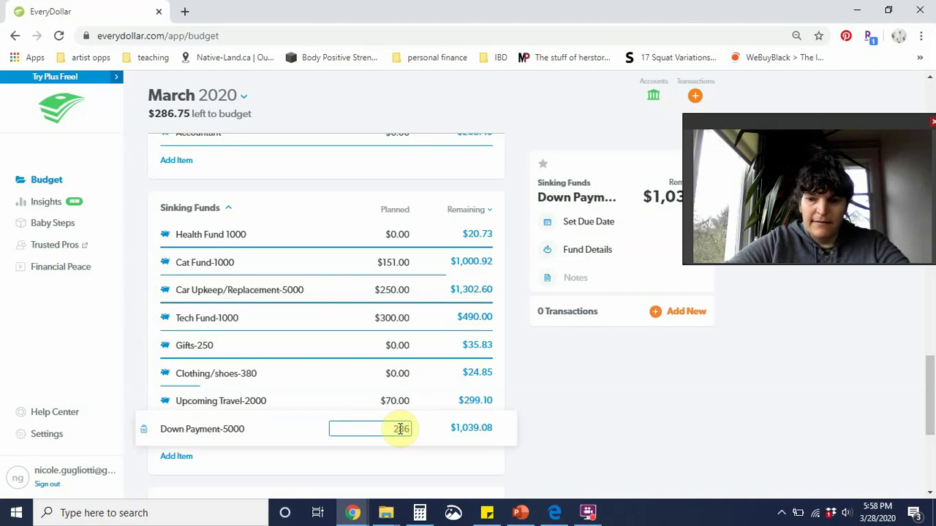
{"action": "type", "text": ".75"}
{"action": "key", "text": "Tab"}
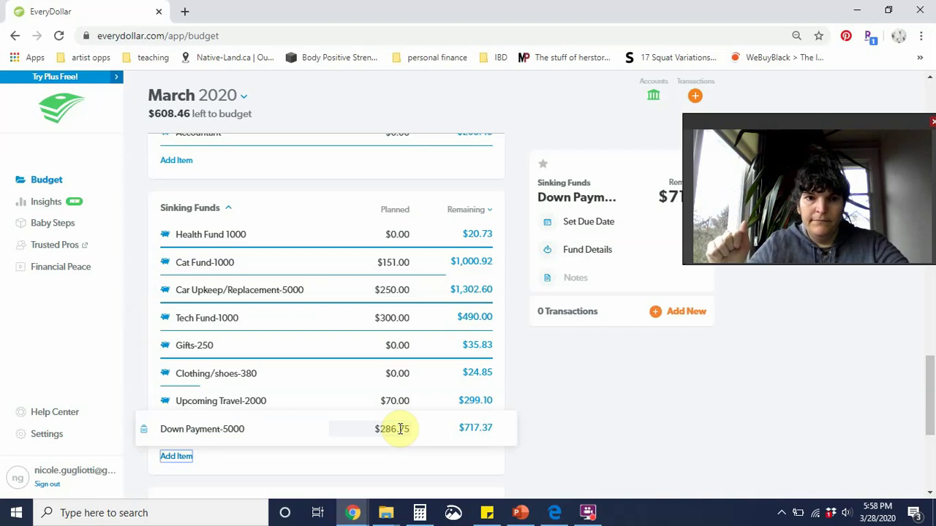
{"action": "left_click", "coordinate": [400, 429]}
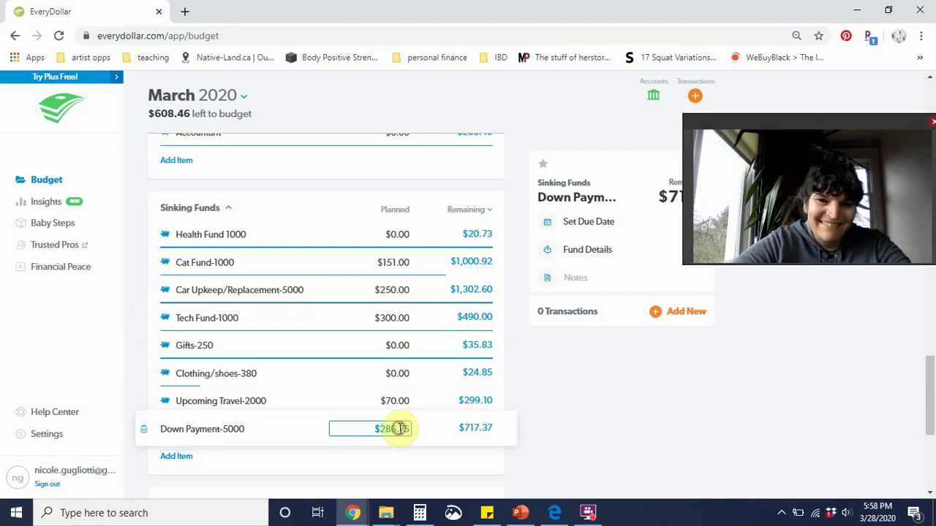
{"action": "key", "text": "BackSpace"}
{"action": "key", "text": "Tab"}
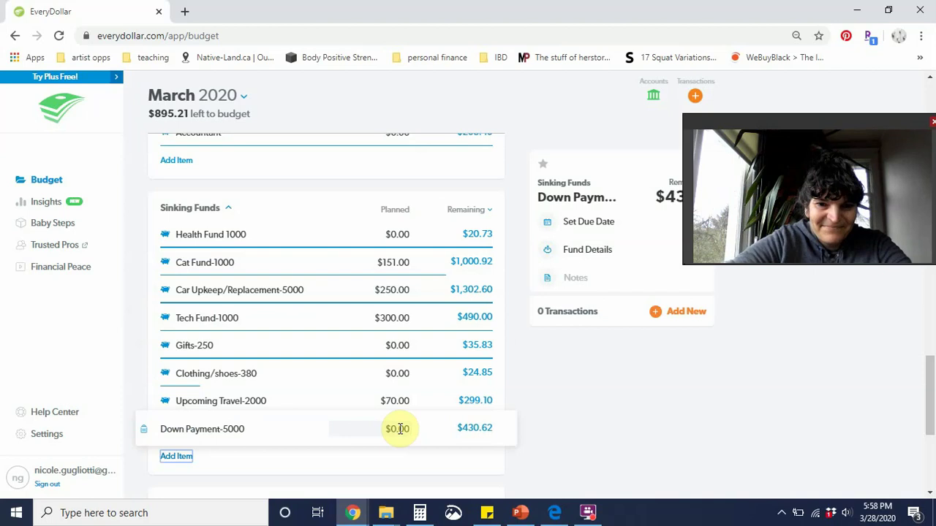
{"action": "left_click", "coordinate": [400, 429]}
{"action": "type", "text": "895"}
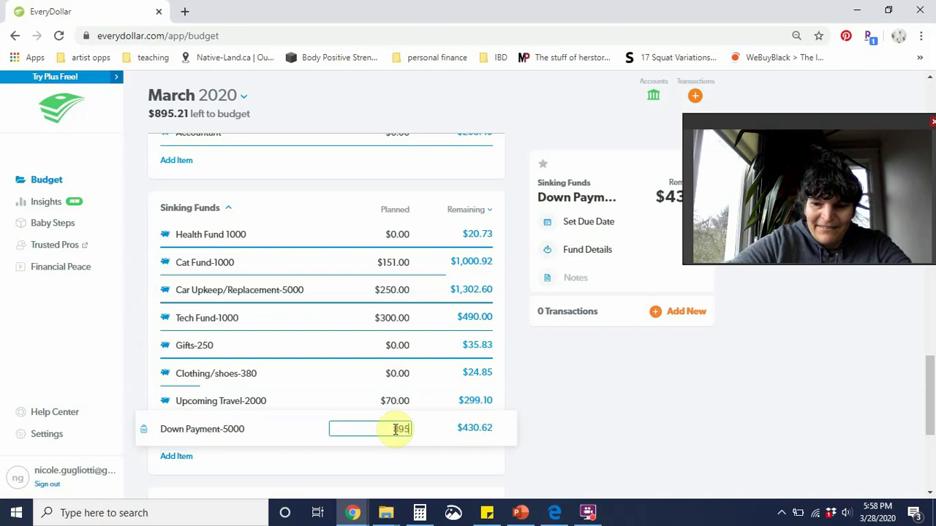
{"action": "type", "text": ".21"}
{"action": "key", "text": "Tab"}
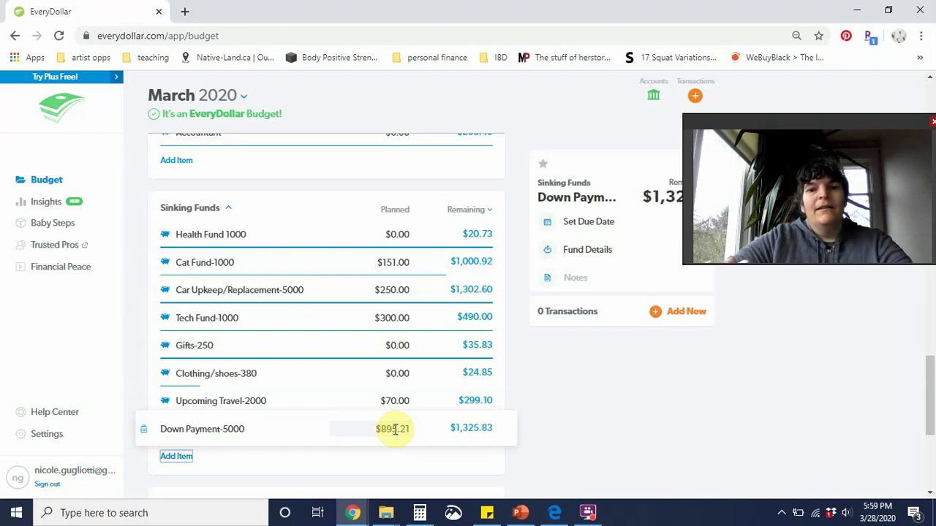